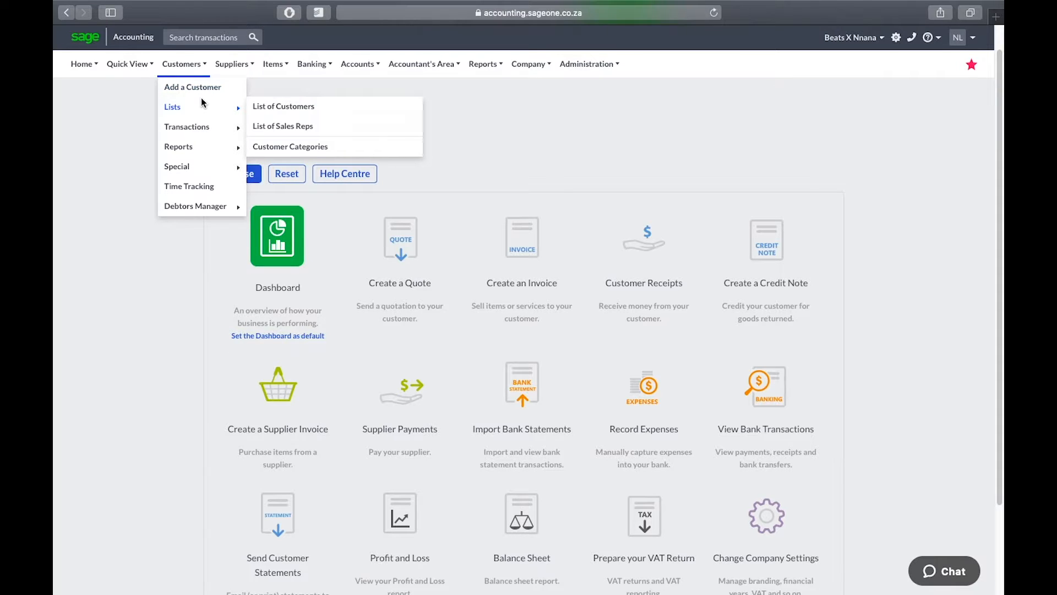
Begin a new customer record and enter the name XVK Entertainment (Pty)
left_click(204, 93)
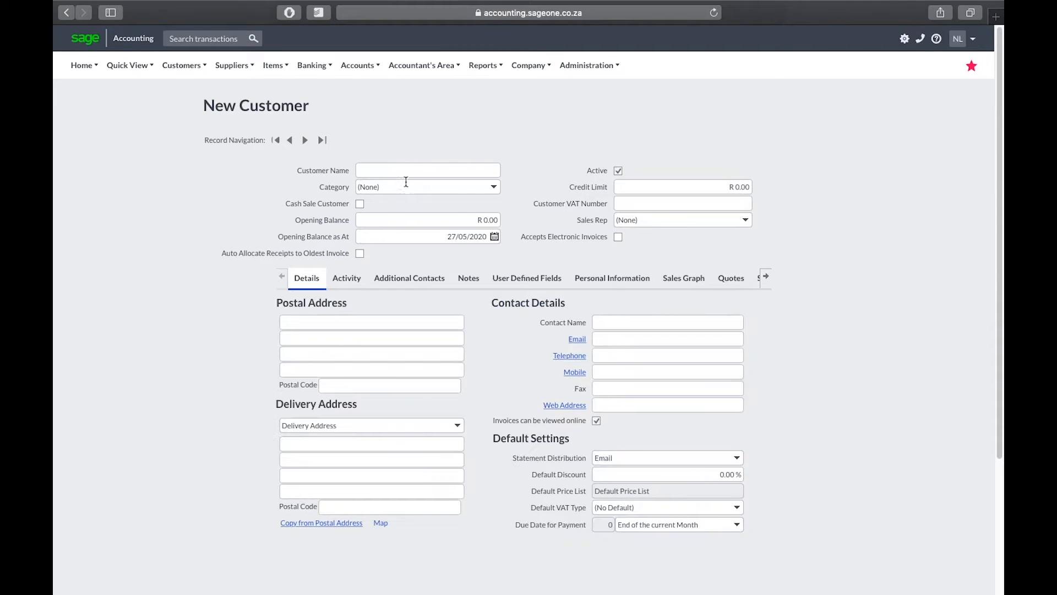
left_click(405, 171)
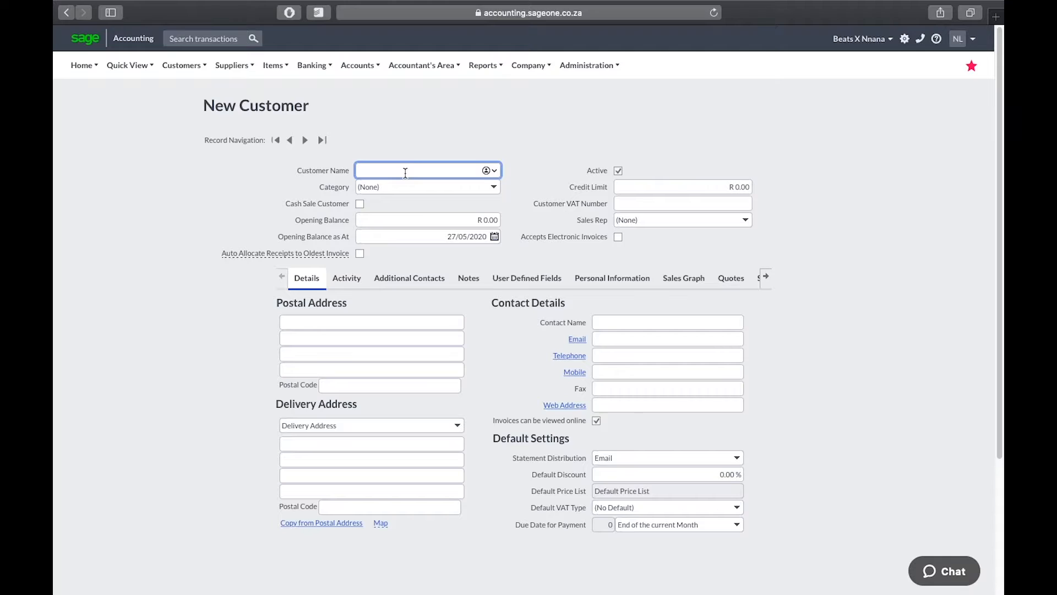
type("XVK Entertainment (Pty)")
left_click(494, 187)
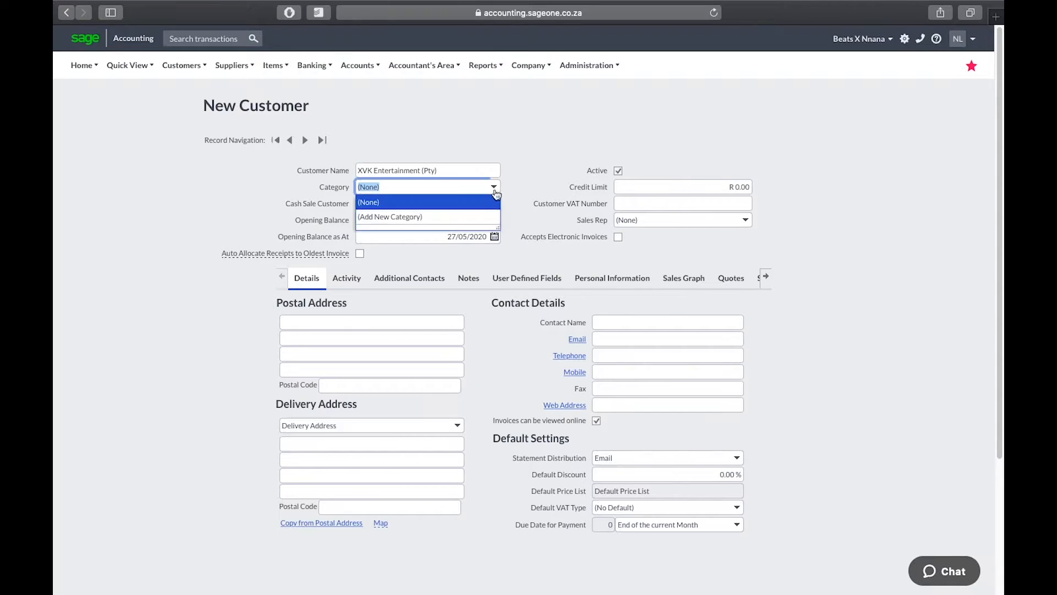
Create a customer category with description 'Music' and assign it to this customer
left_click(450, 217)
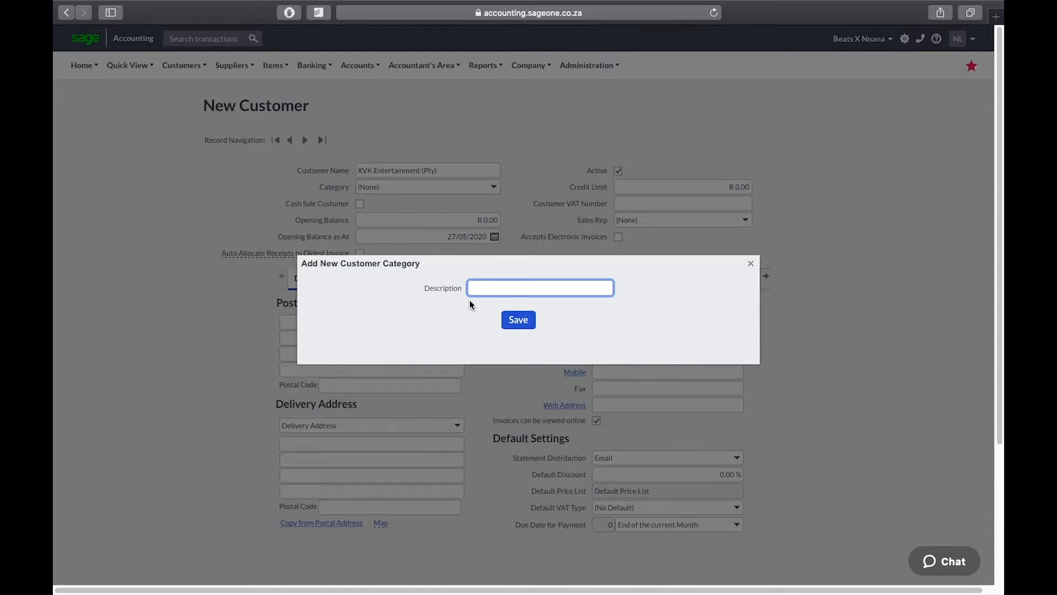
type("Entertainment")
key("BackSpace")
key("BackSpace")
key("BackSpace")
key("BackSpace")
key("BackSpace")
key("BackSpace")
key("BackSpace")
key("BackSpace")
key("BackSpace")
key("BackSpace")
key("BackSpace")
key("BackSpace")
key("BackSpace")
type("Music")
key("super+a")
left_click(517, 322)
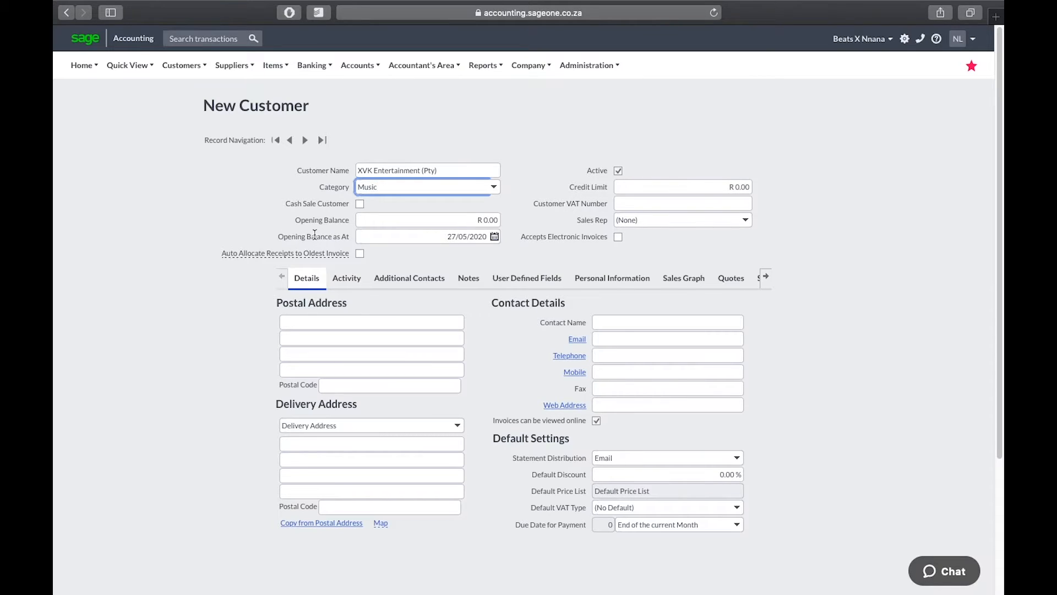
Set the opening balance date to 01/03/2018 and tick Accepts Electronic Invoices
left_click(495, 238)
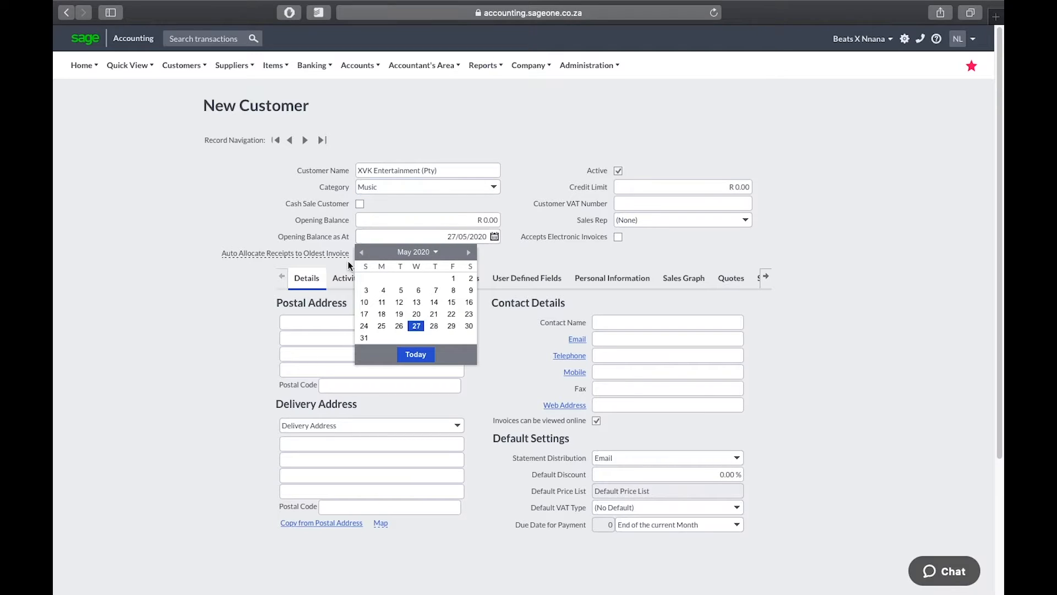
left_click(422, 252)
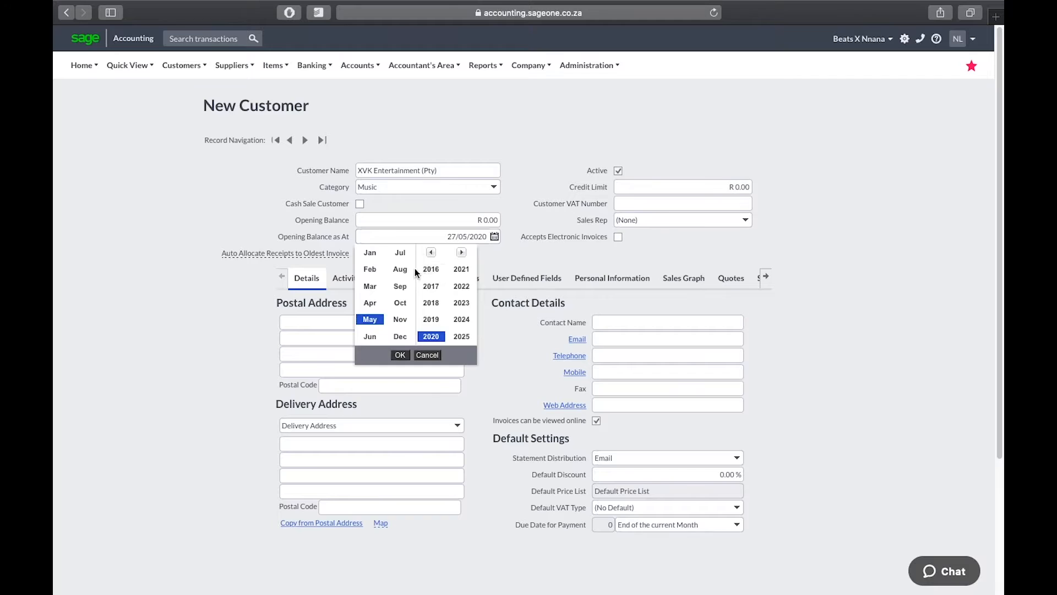
left_click(432, 304)
left_click(371, 286)
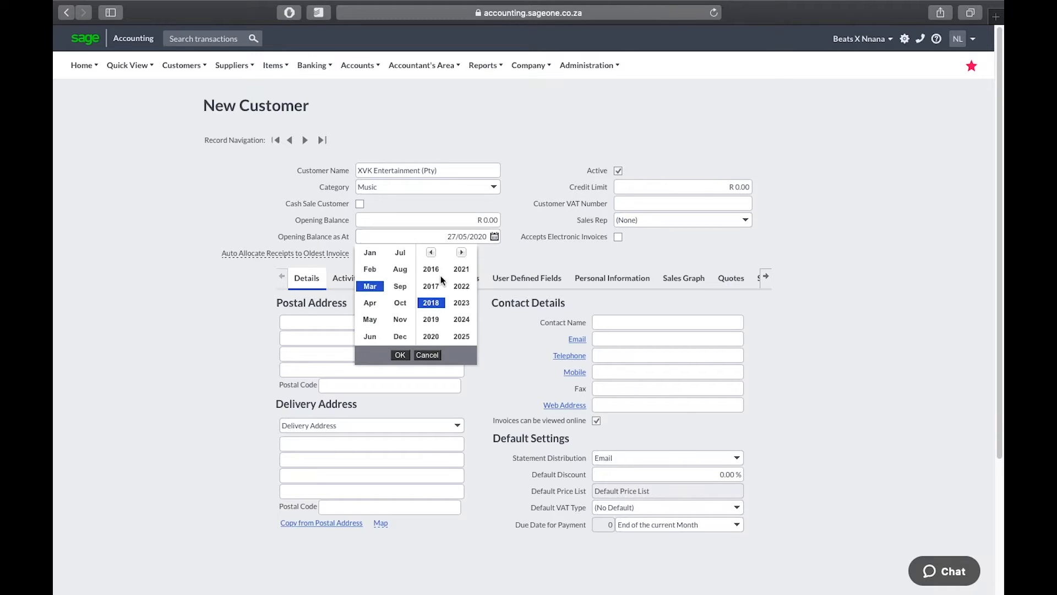
left_click(399, 354)
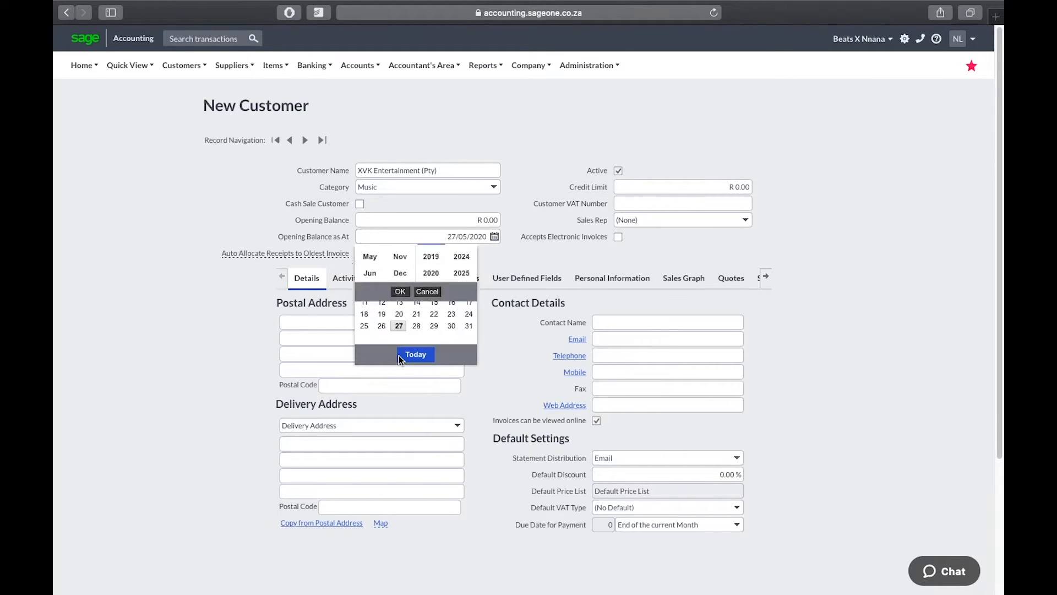
left_click(436, 279)
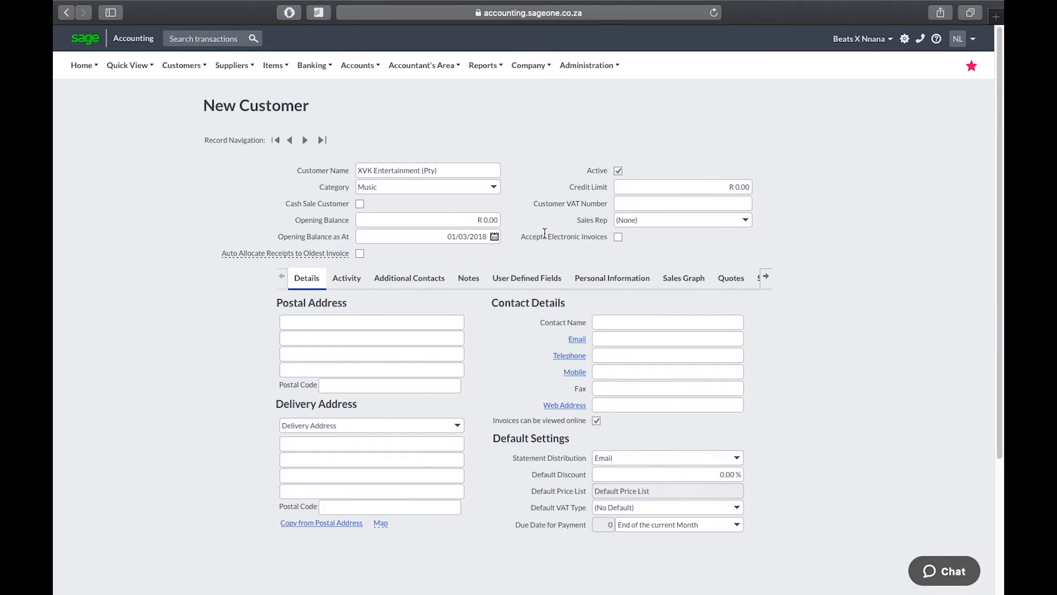
left_click(618, 236)
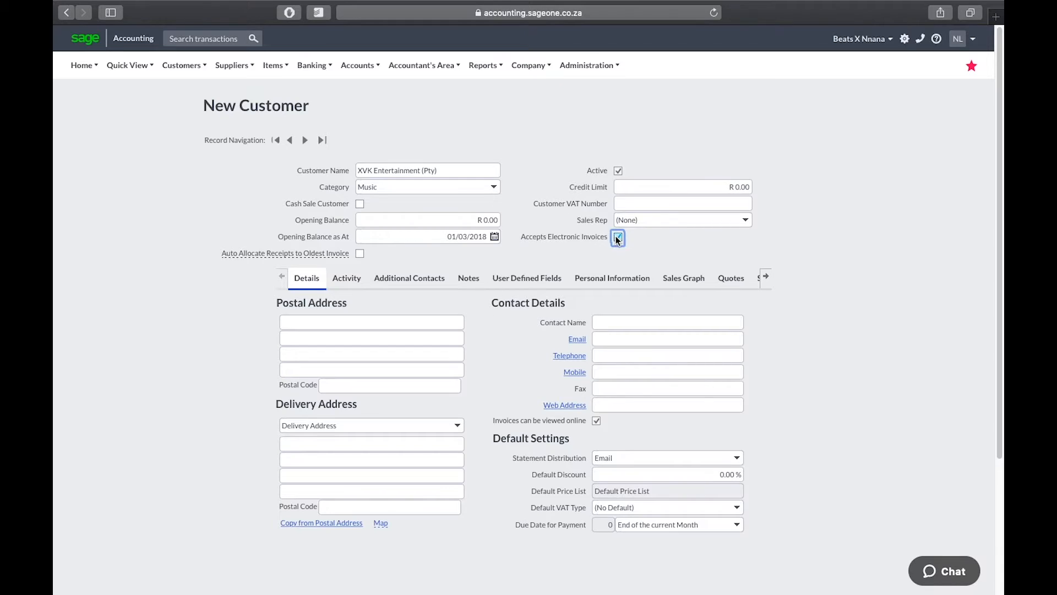
left_click(751, 220)
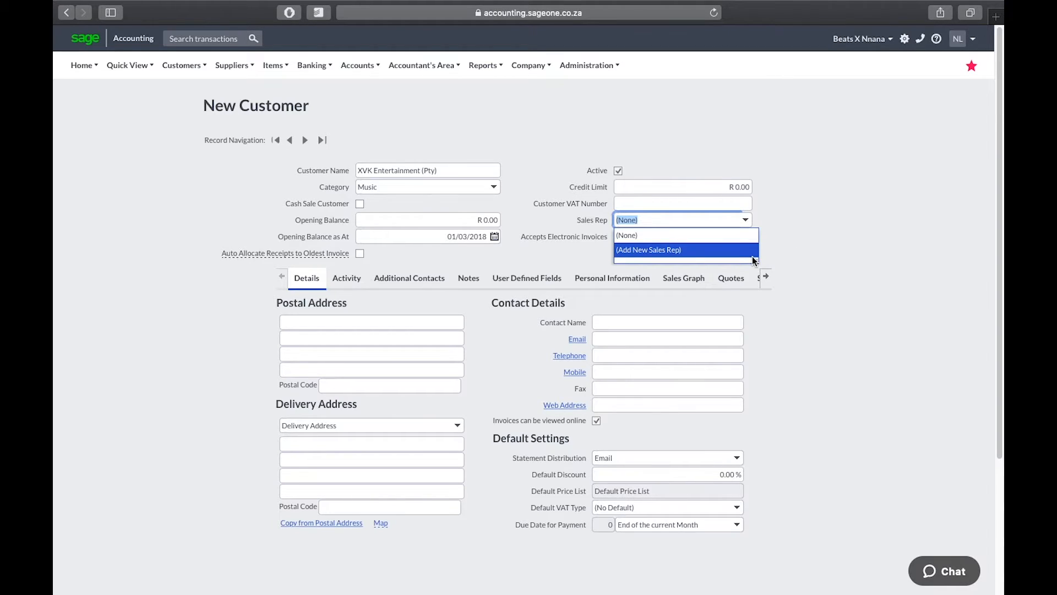
Leave Sales Rep empty, set the credit limit to R 30,000.00 and enter the customer's VAT number
left_click(802, 259)
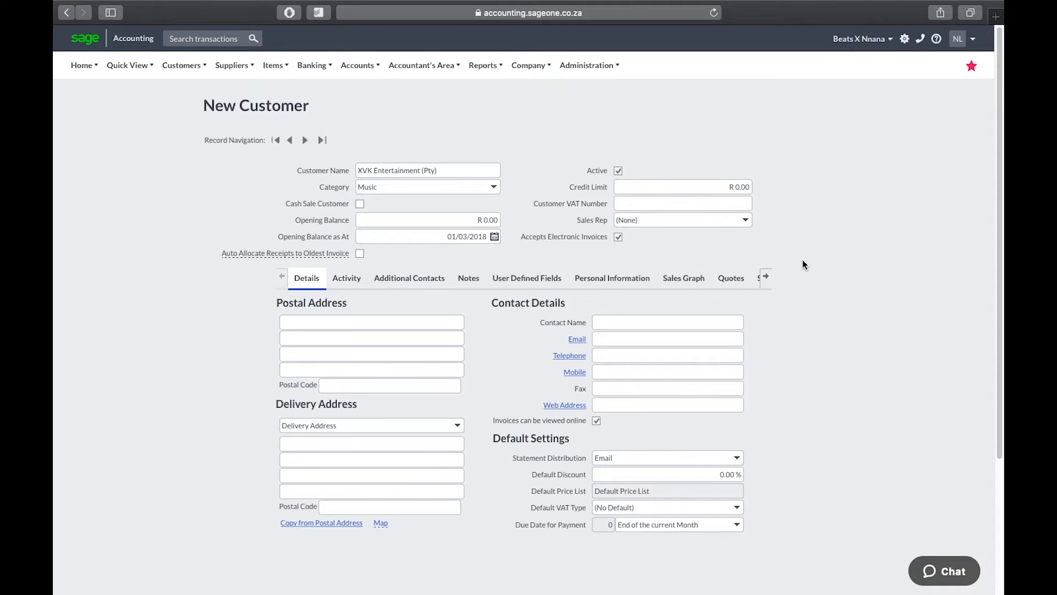
left_click(681, 188)
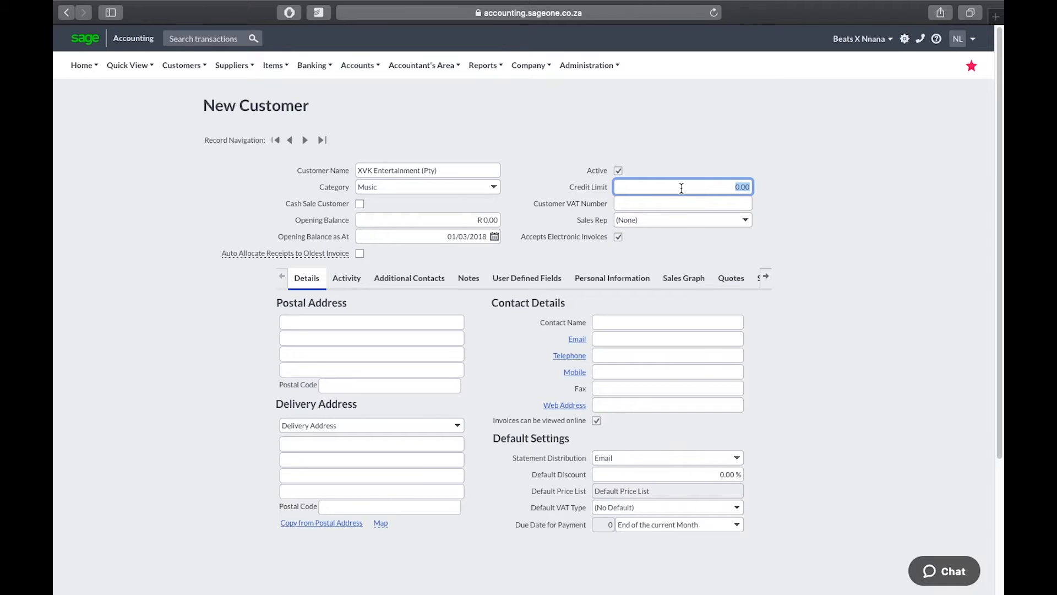
type("30000")
key("Tab")
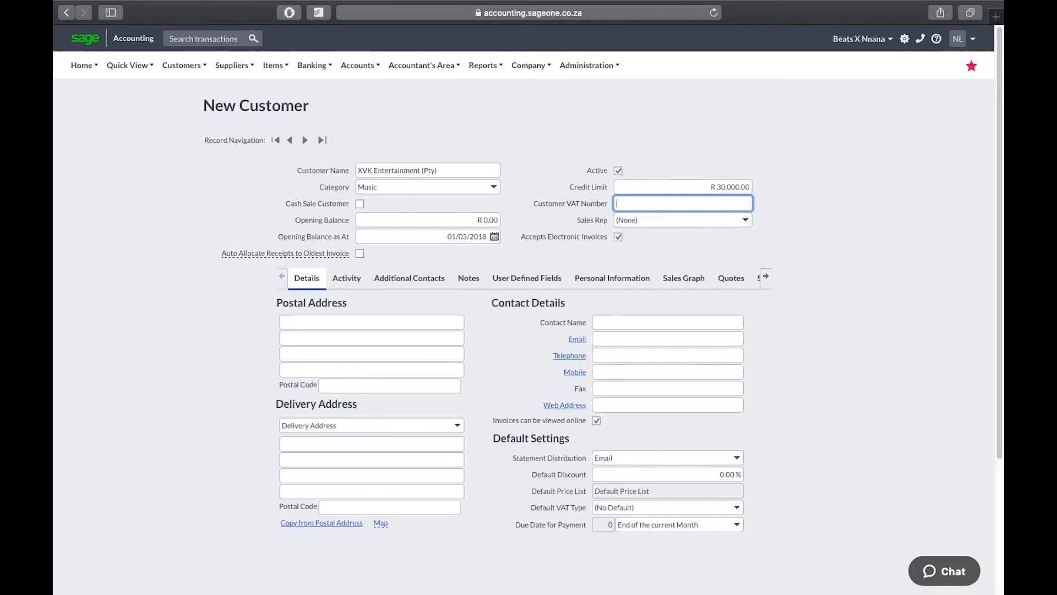
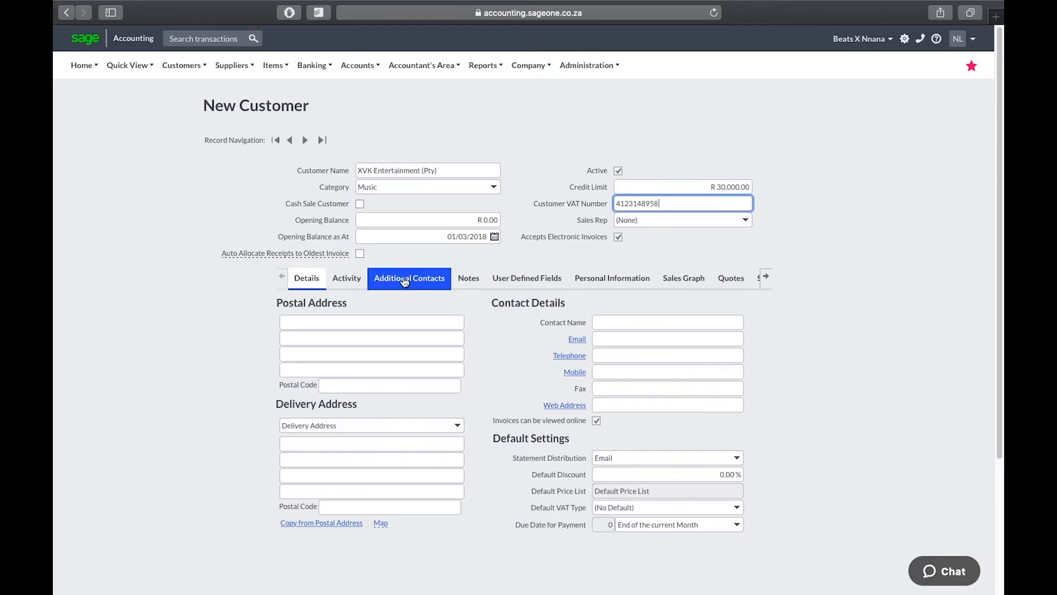
Look through the customer's Additional Contacts section and the details section
left_click(766, 276)
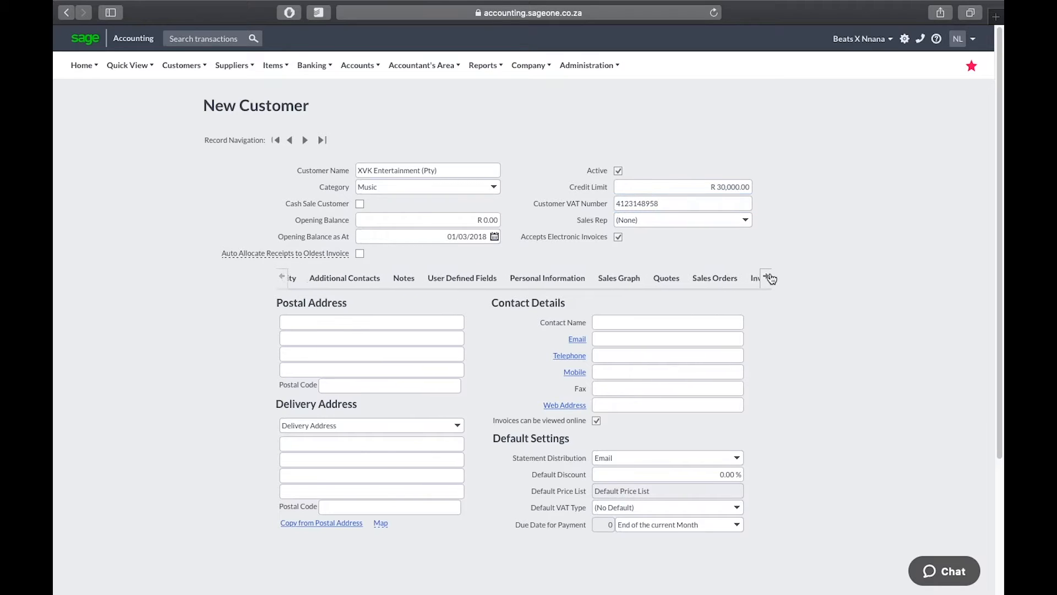
left_click(279, 277)
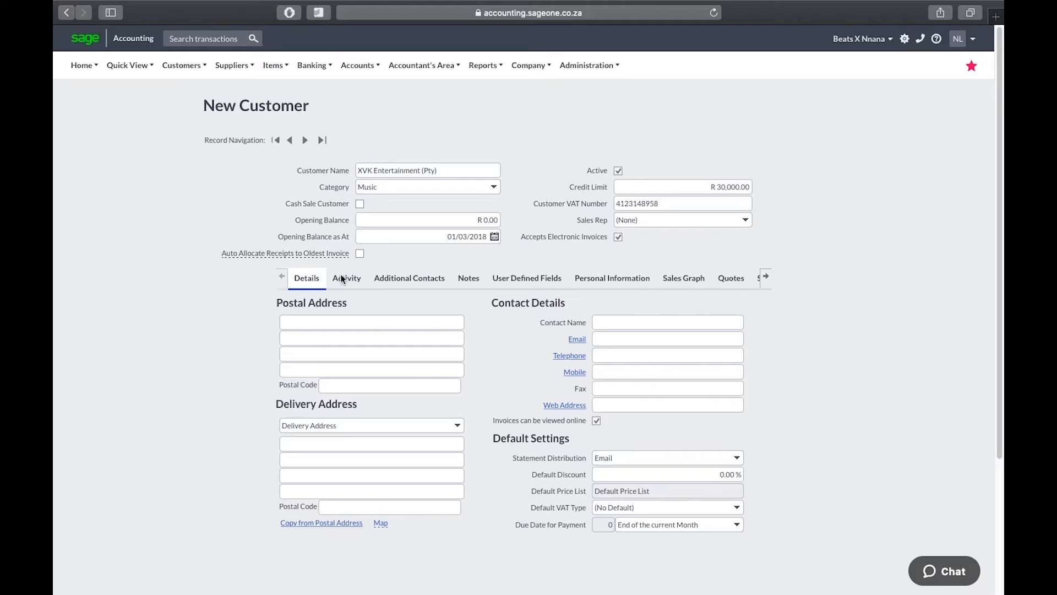
left_click(395, 279)
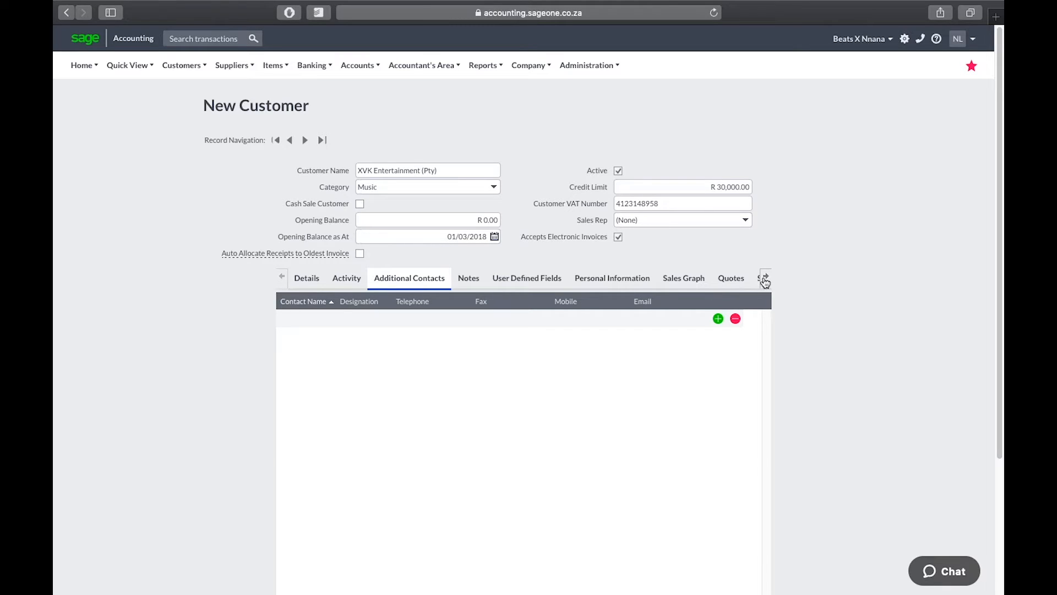
left_click(309, 278)
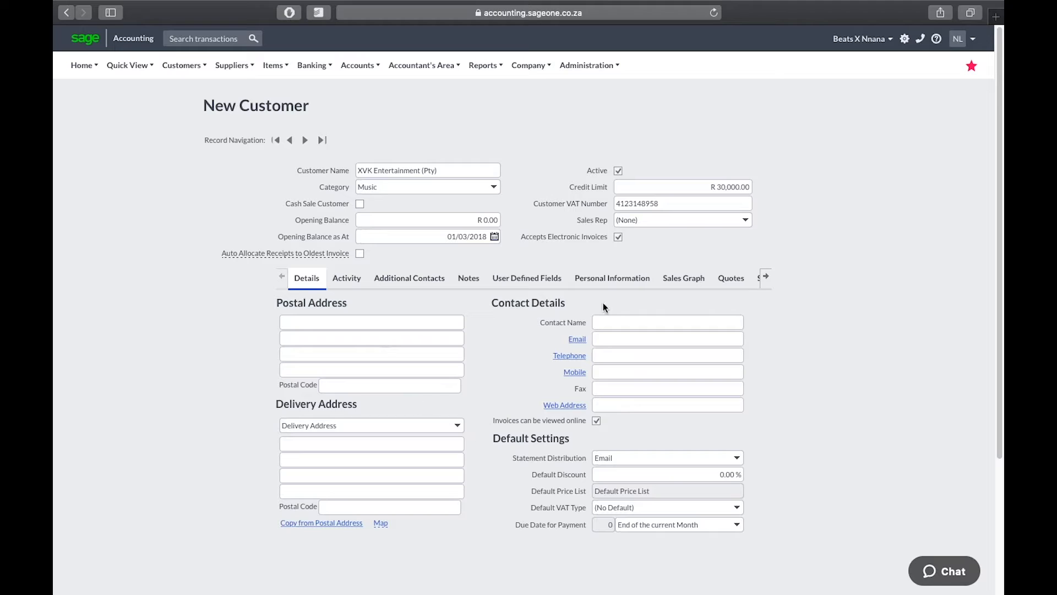
left_click(434, 283)
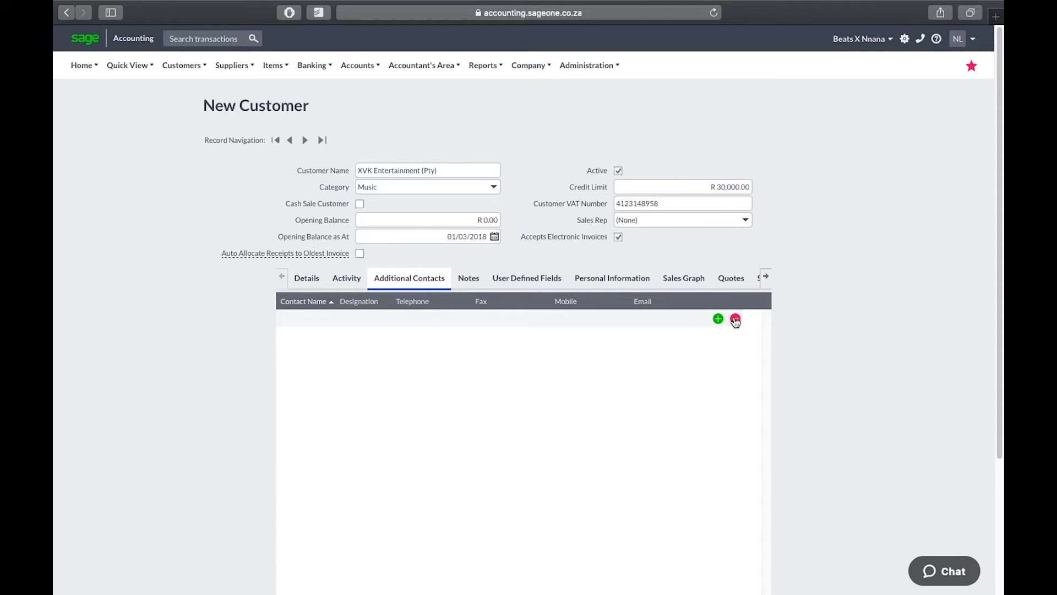
View the Report Layouts tab, where every document uses Default (Plain), then scroll down
left_click(765, 277)
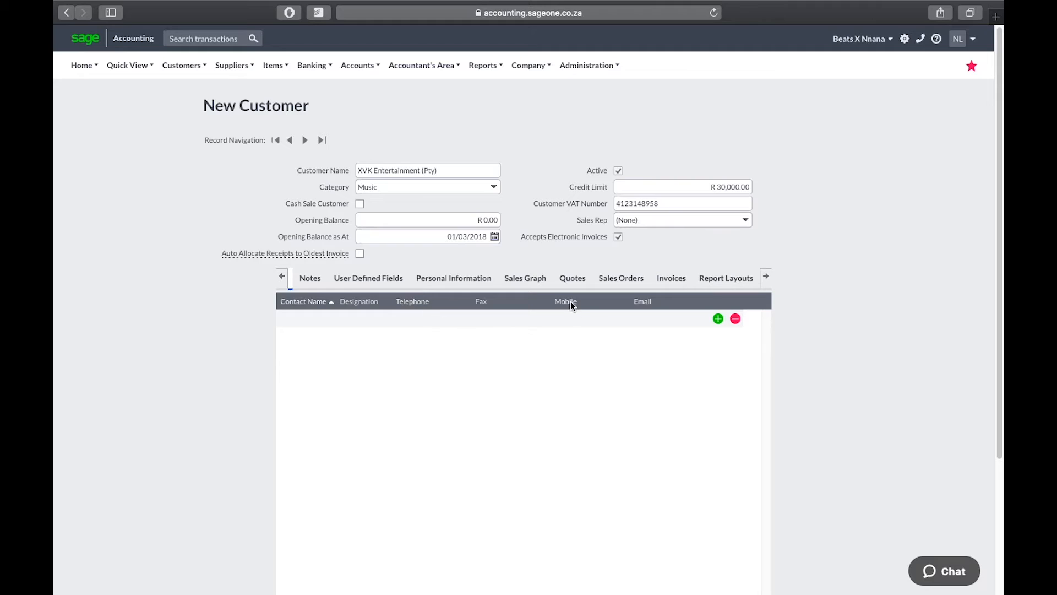
left_click(724, 288)
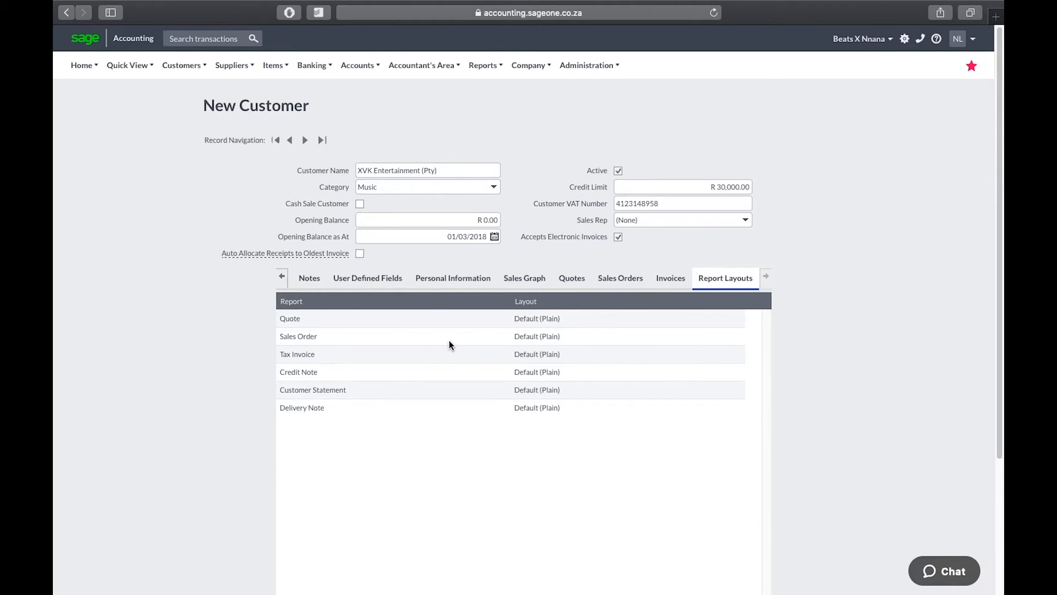
left_click(227, 67)
left_click_drag(995, 213, 980, 397)
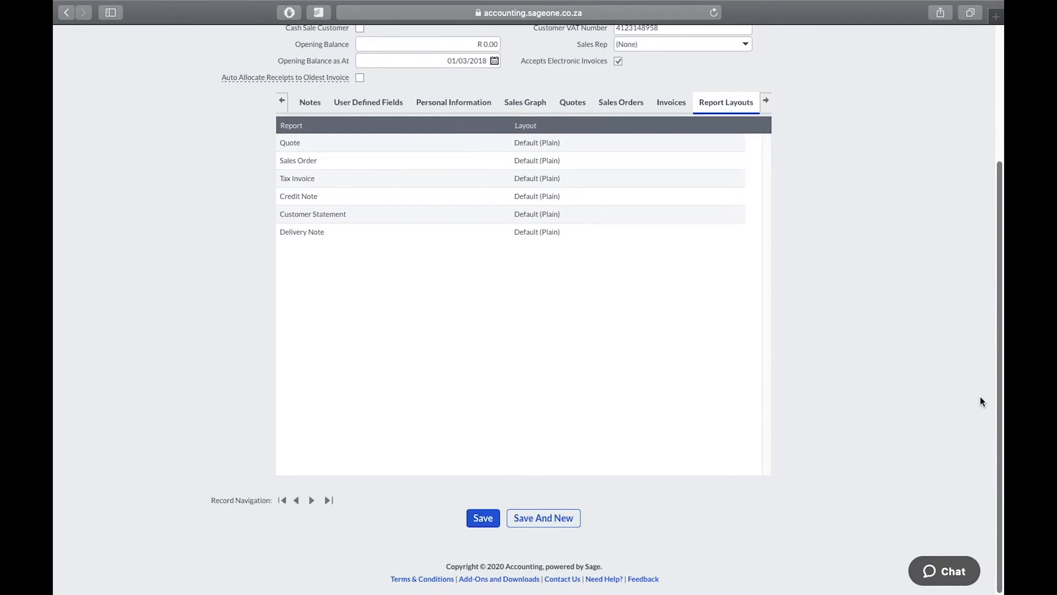
left_click(544, 519)
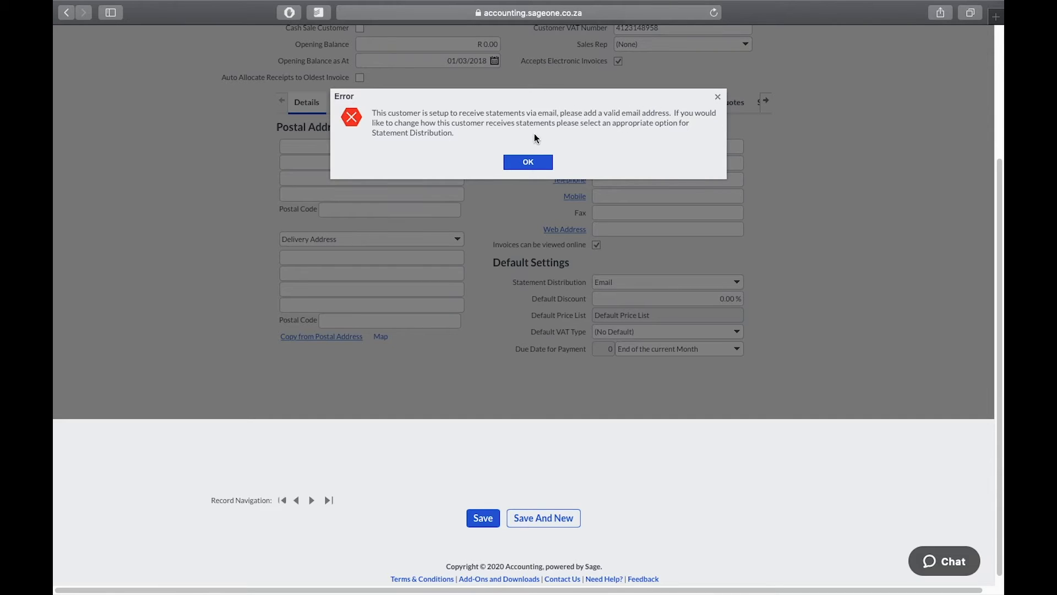
left_click(529, 162)
left_click(611, 162)
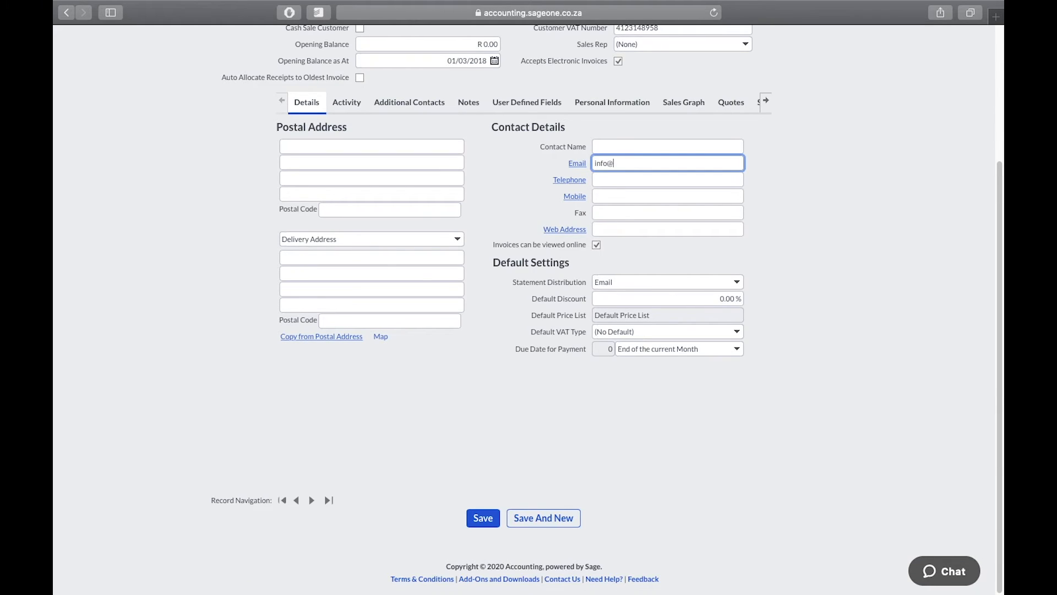
left_click(614, 231)
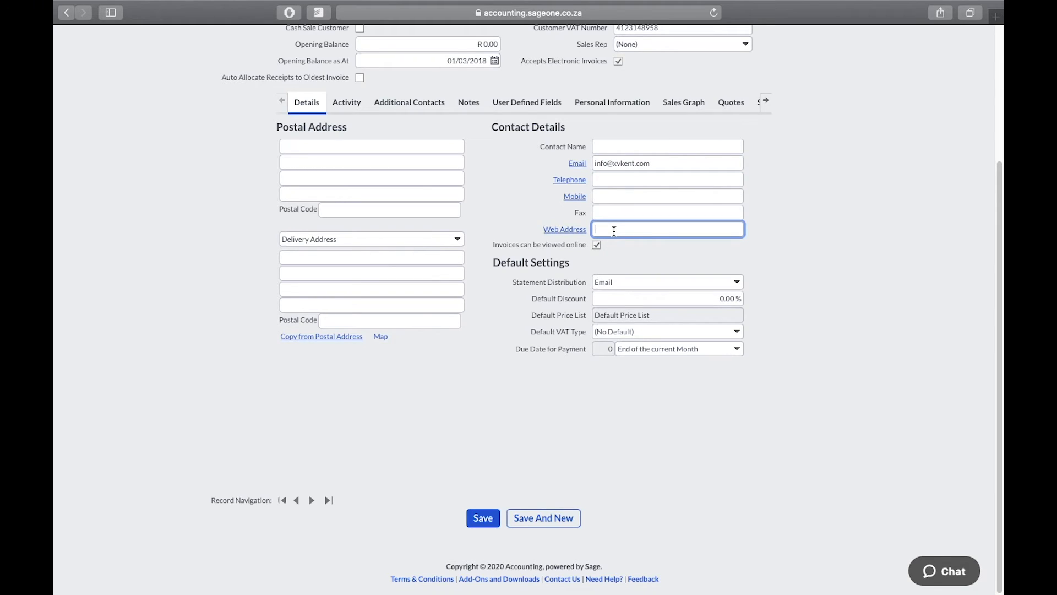
type("ww")
type("w.i")
type("xvkentc")
type("com")
left_click(739, 284)
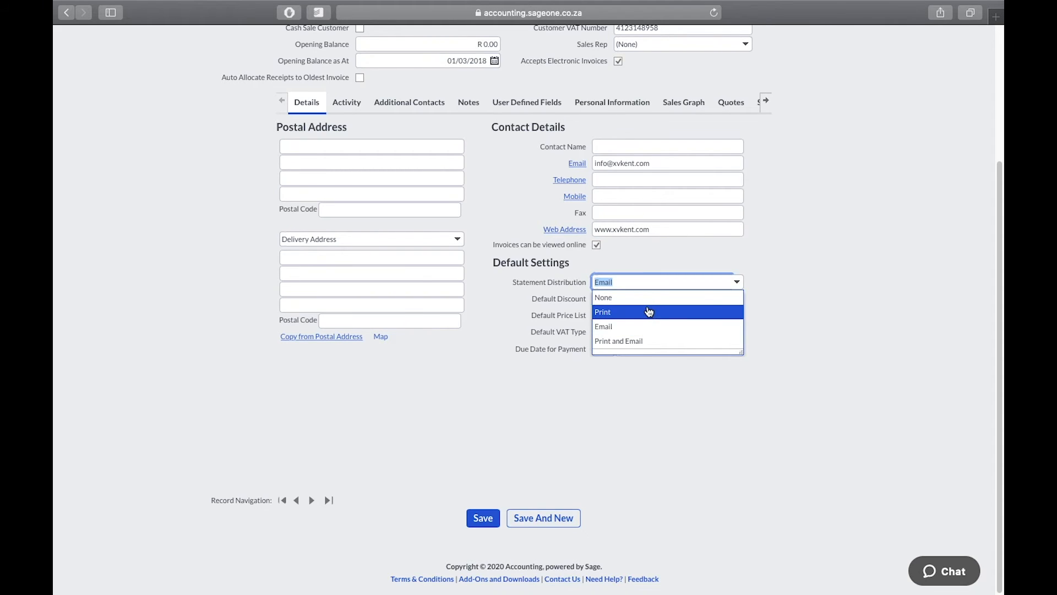
left_click(803, 292)
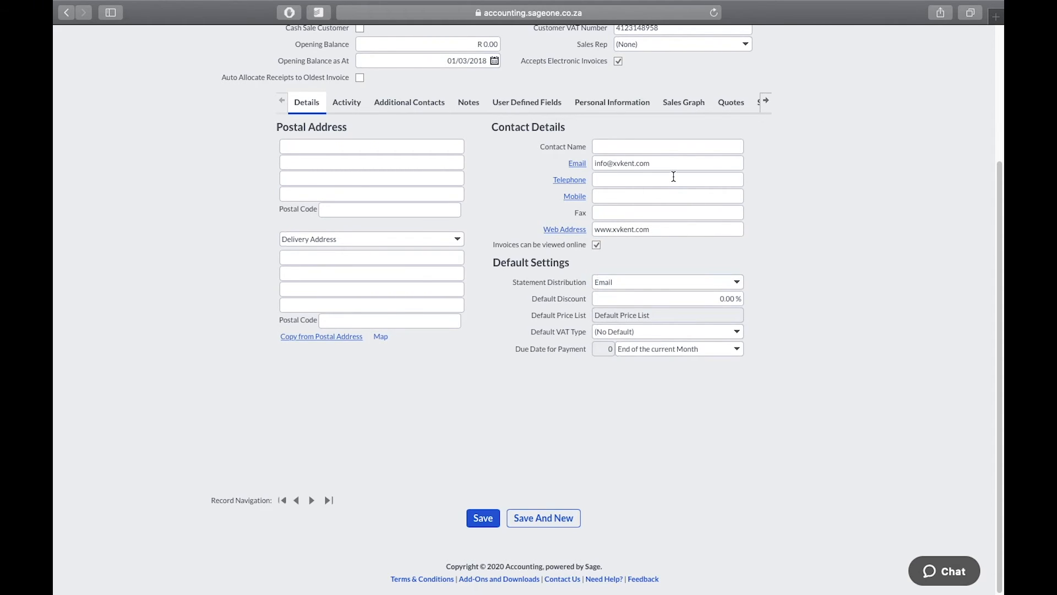
Save XVK Entertainment and enter MPConline as the next customer's name
left_click(543, 521)
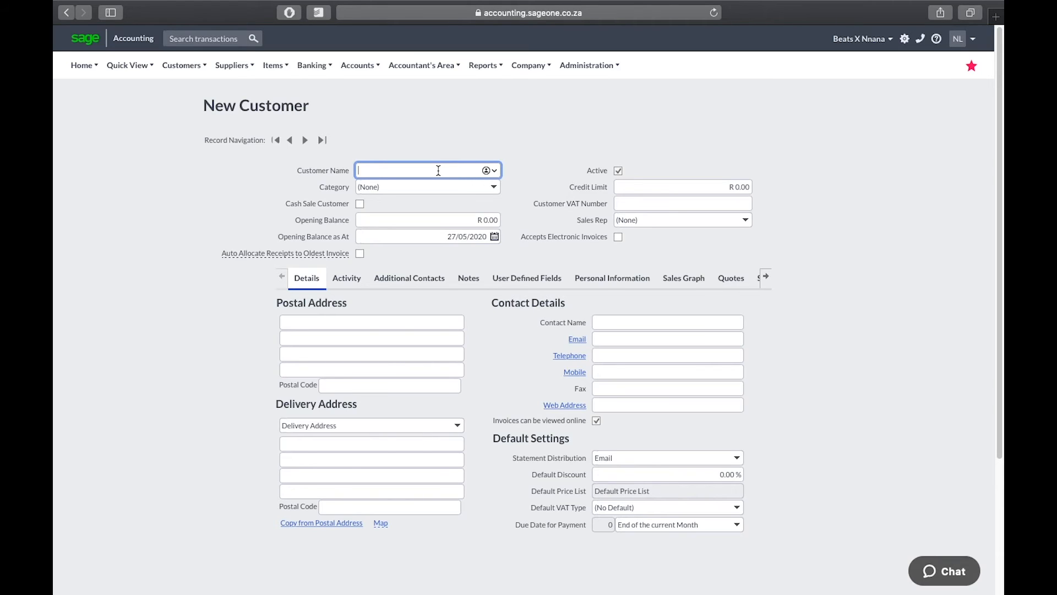
type("MPConline")
Create and assign a new customer category named 'Tax and Consultaning'
left_click(494, 190)
left_click(431, 216)
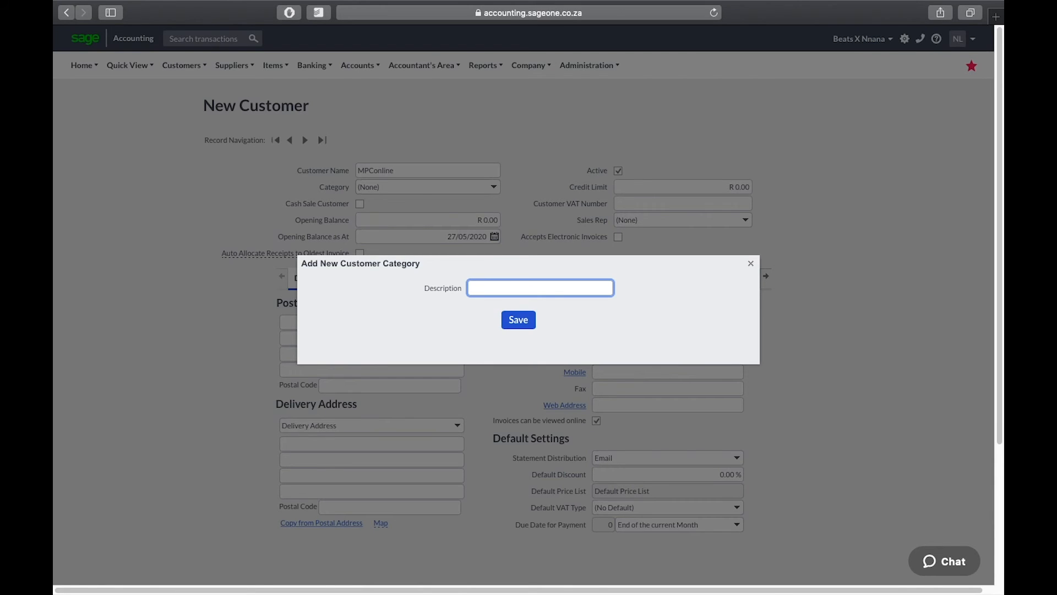
type("Tax and con")
key("BackSpace")
key("BackSpace")
key("BackSpace")
type("Consultaning")
left_click(527, 320)
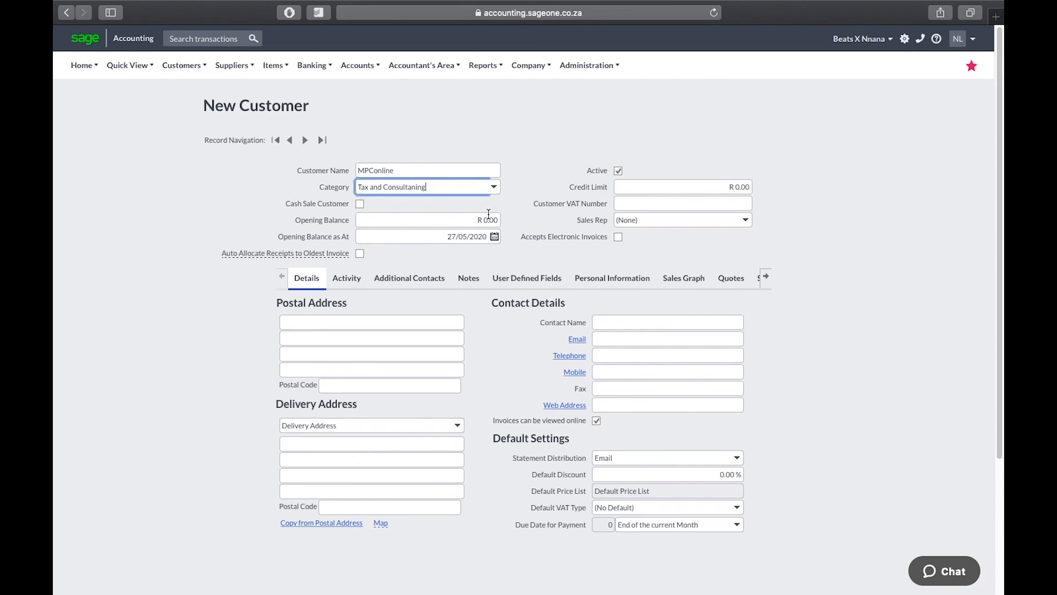
Set MPConline's opening balance date to 01/03/2018
left_click(494, 239)
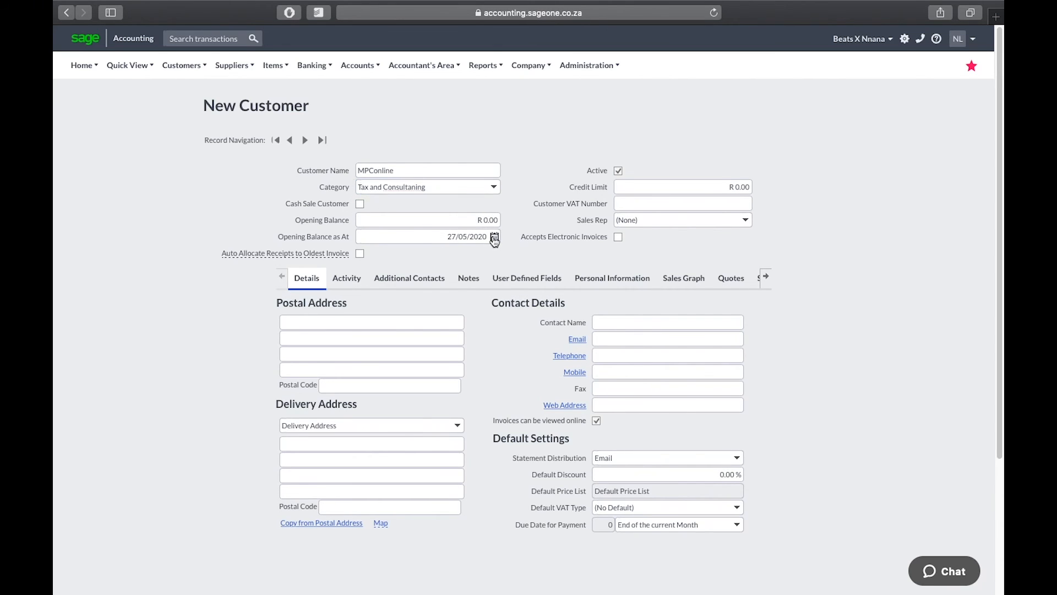
left_click(418, 258)
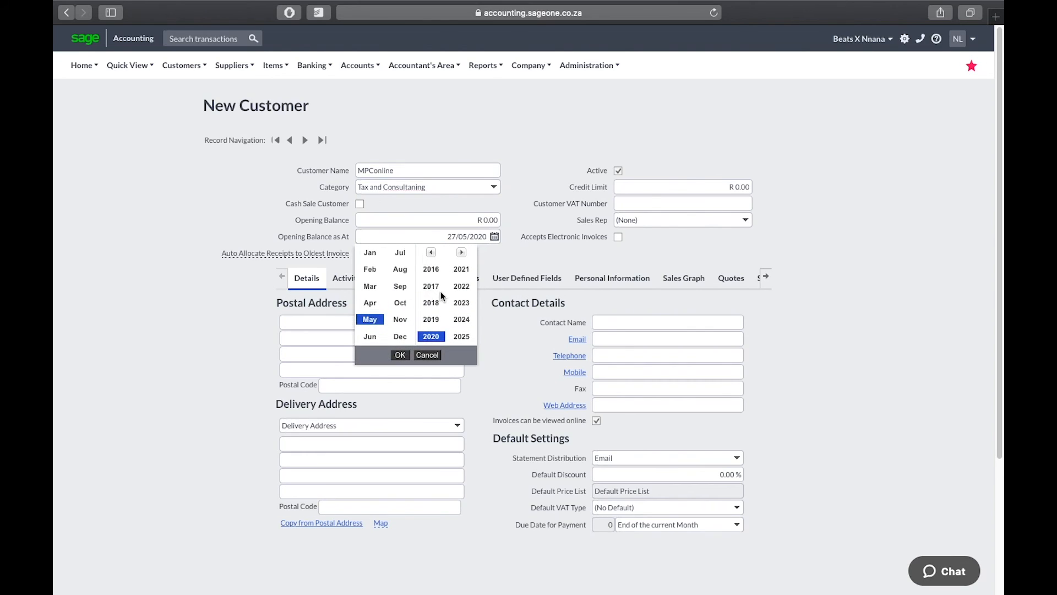
left_click(431, 302)
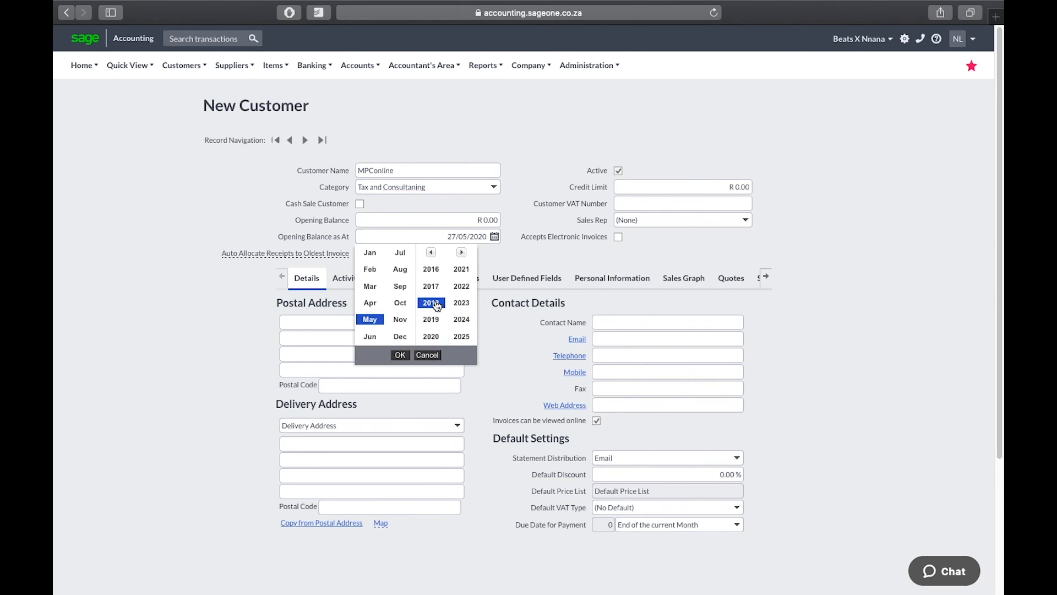
left_click(372, 286)
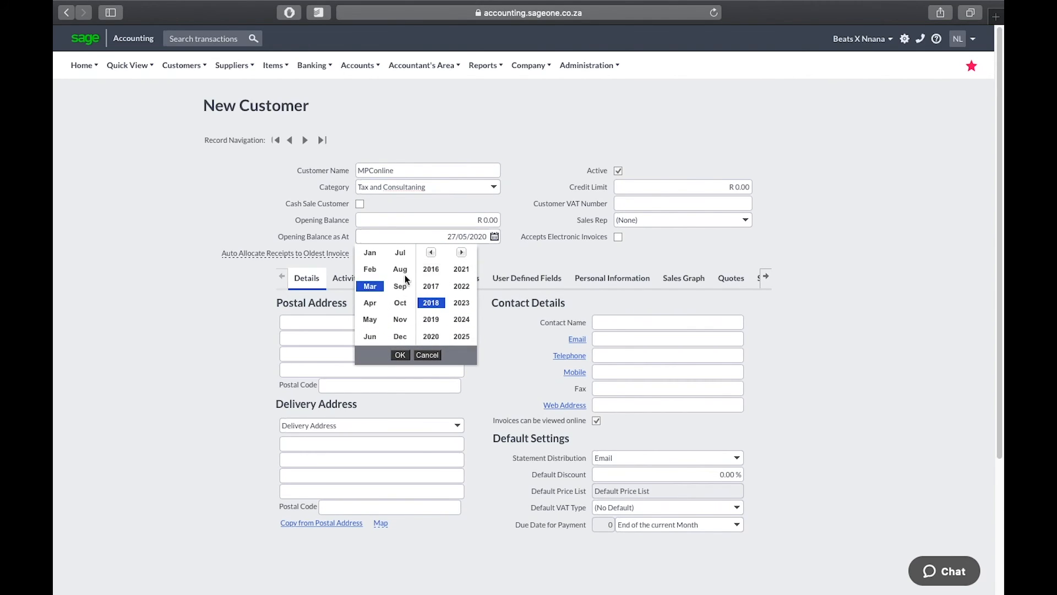
left_click(400, 355)
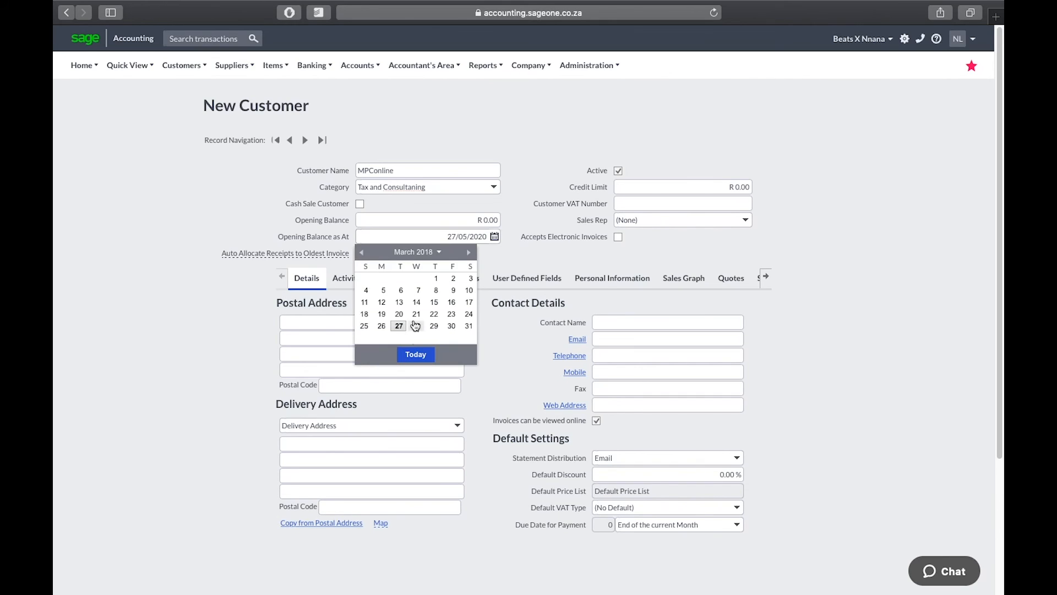
left_click(434, 278)
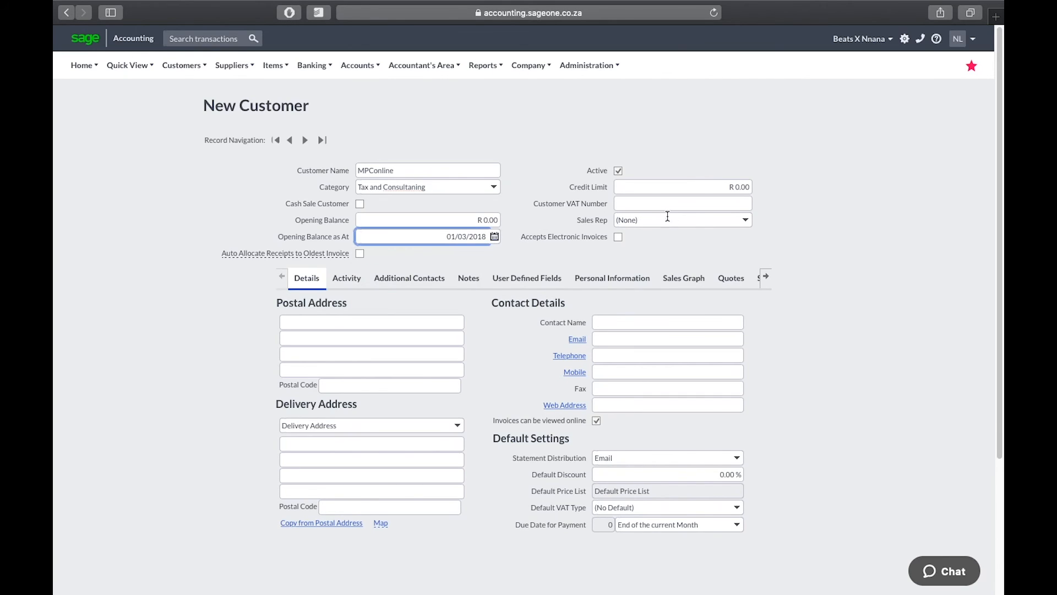
Enter MPConline's VAT number and its info e-mail address
left_click(703, 202)
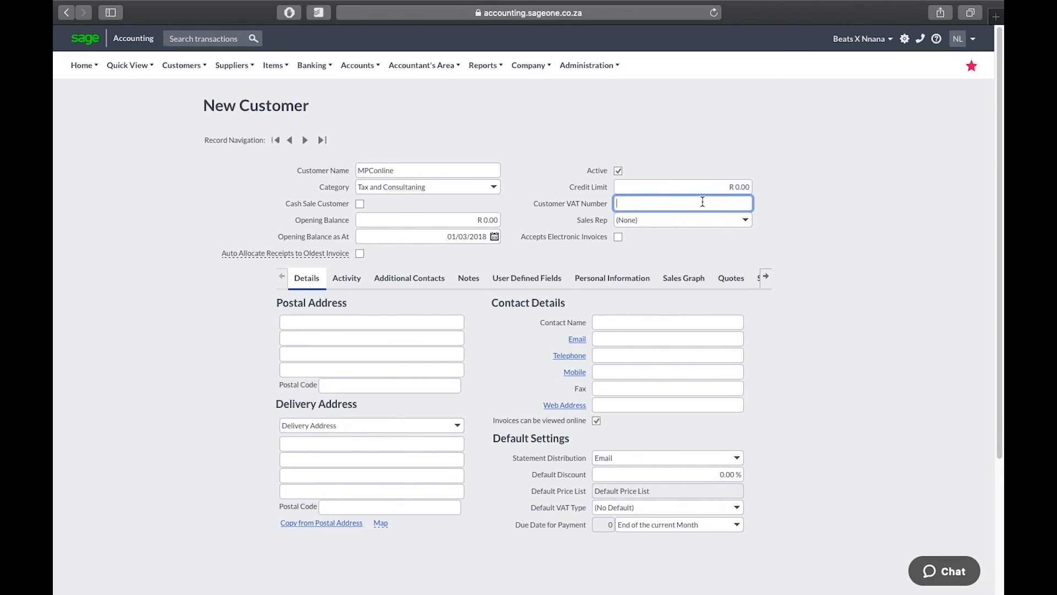
left_click(620, 323)
left_click(620, 340)
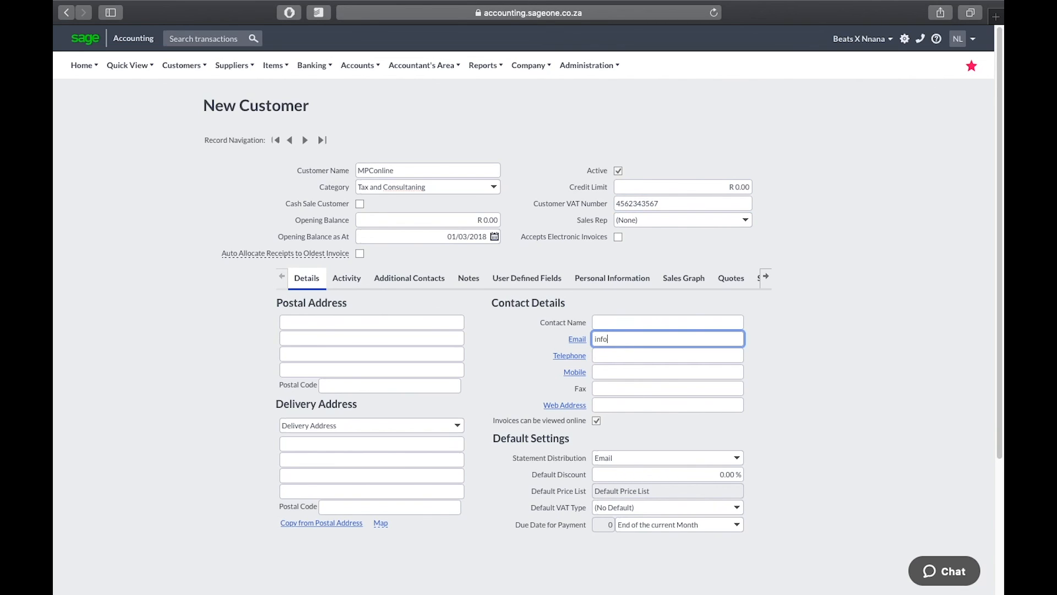
key("Tab")
key("Tab")
key("Tab")
key("Tab")
type("www.mpconline.co.za")
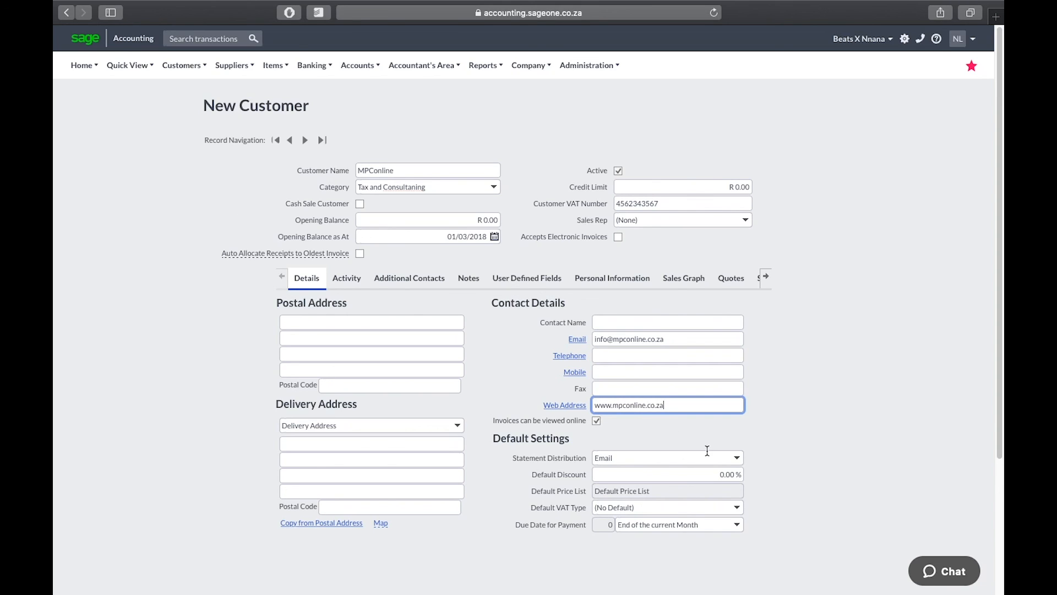
scroll(478, 313, "down", 3)
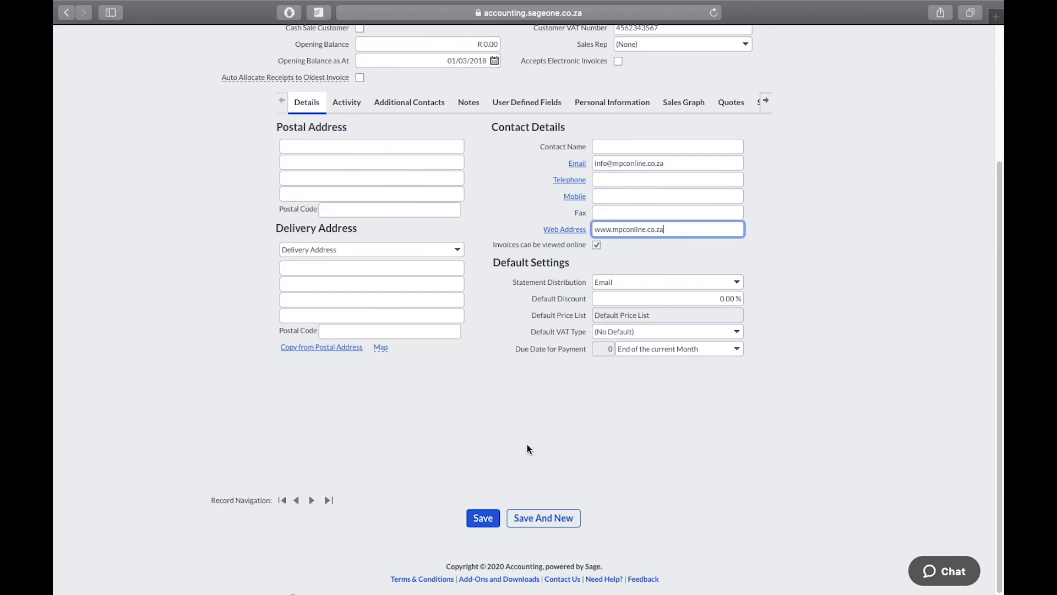
left_click(483, 517)
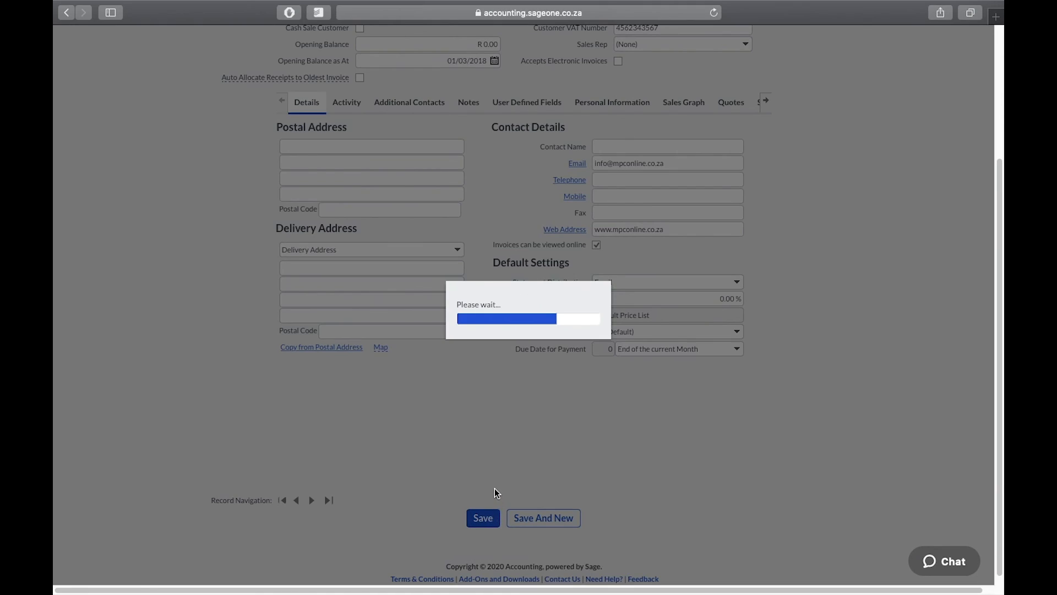